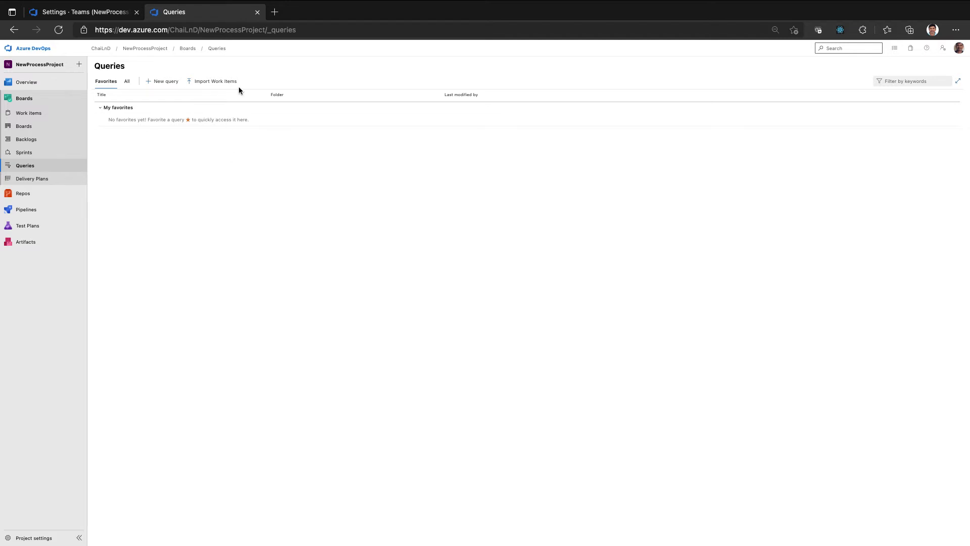
Create a new query in the project and set its type to Flat list of work items
left_click(35, 164)
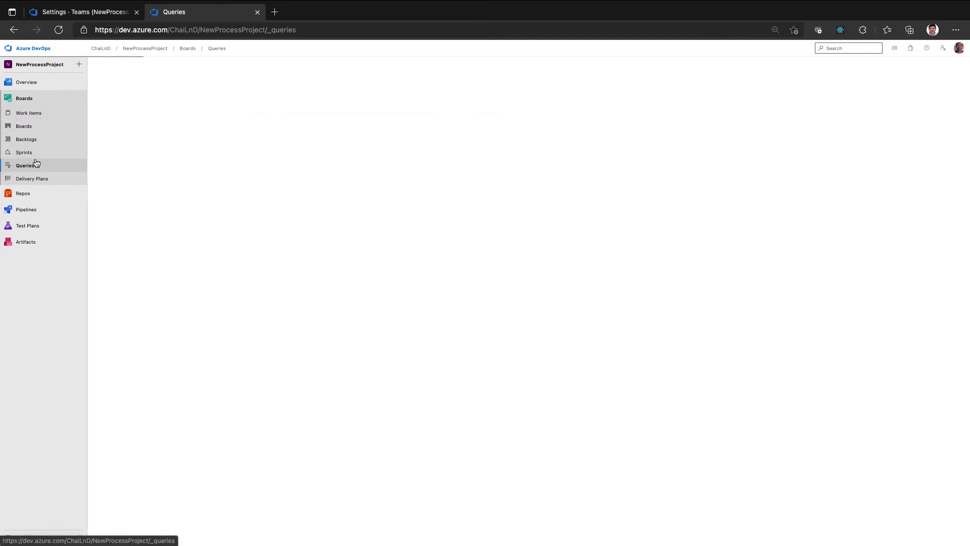
left_click(172, 86)
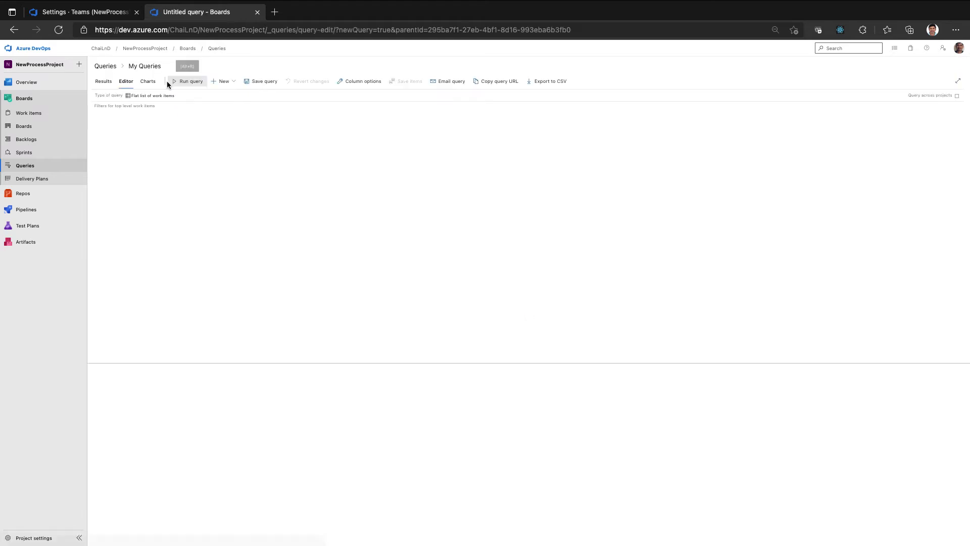
left_click(165, 98)
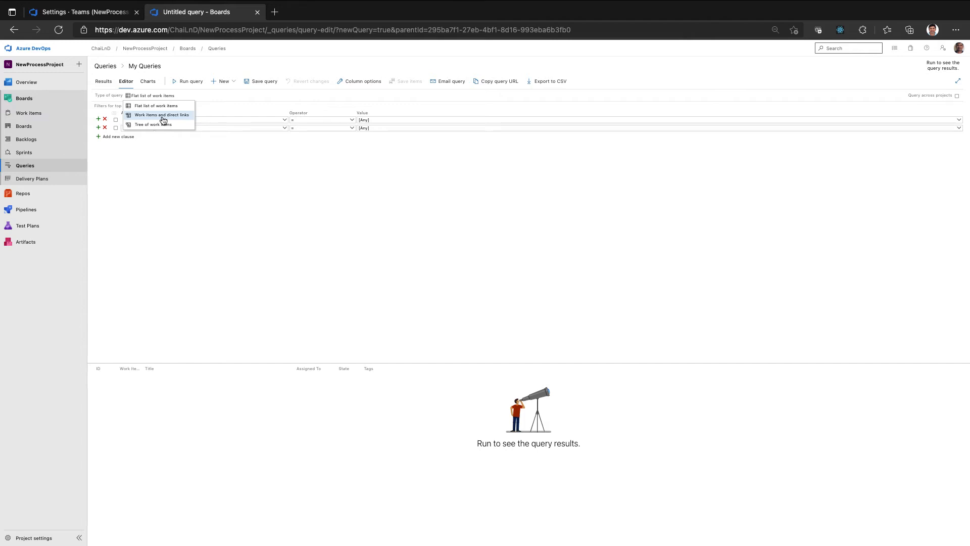
left_click(165, 106)
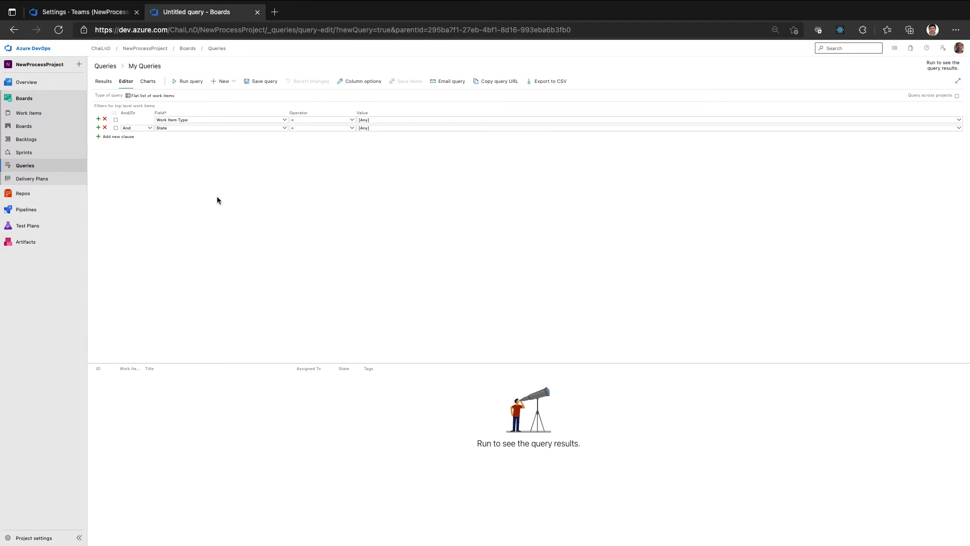
Filter the query to Work Item Type = Deployment Task and run it
left_click(285, 120)
left_click(236, 179)
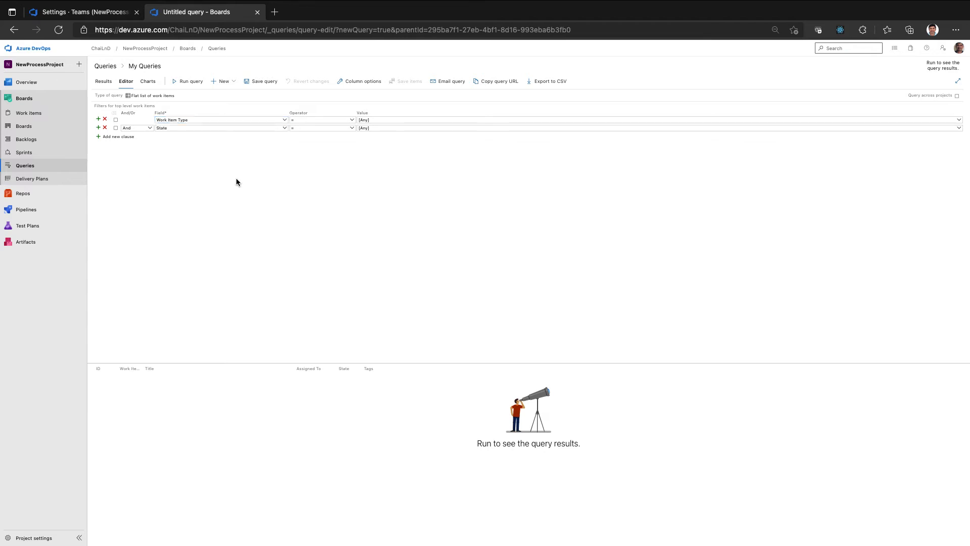
left_click(957, 125)
scroll(649, 155, "down", 3)
scroll(645, 160, "up", 3)
left_click(528, 160)
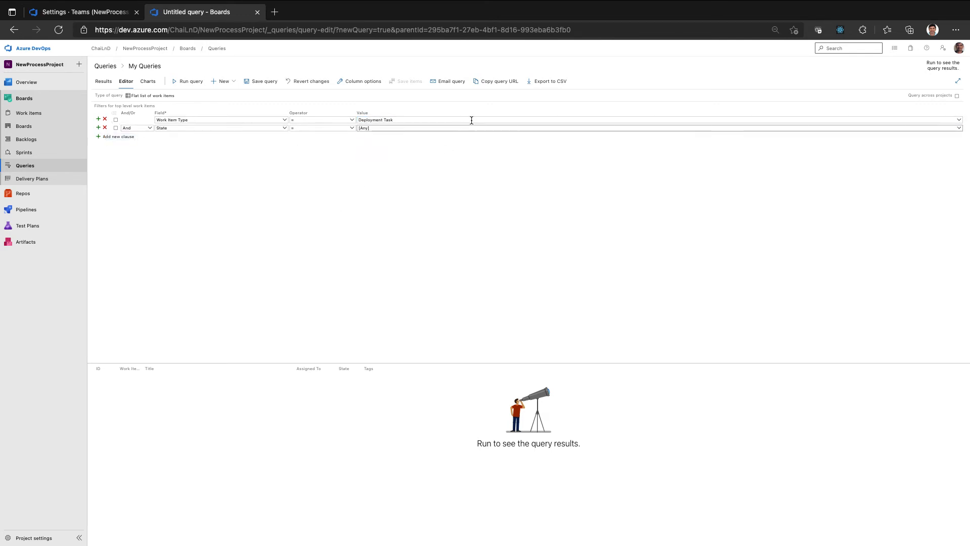
left_click(191, 82)
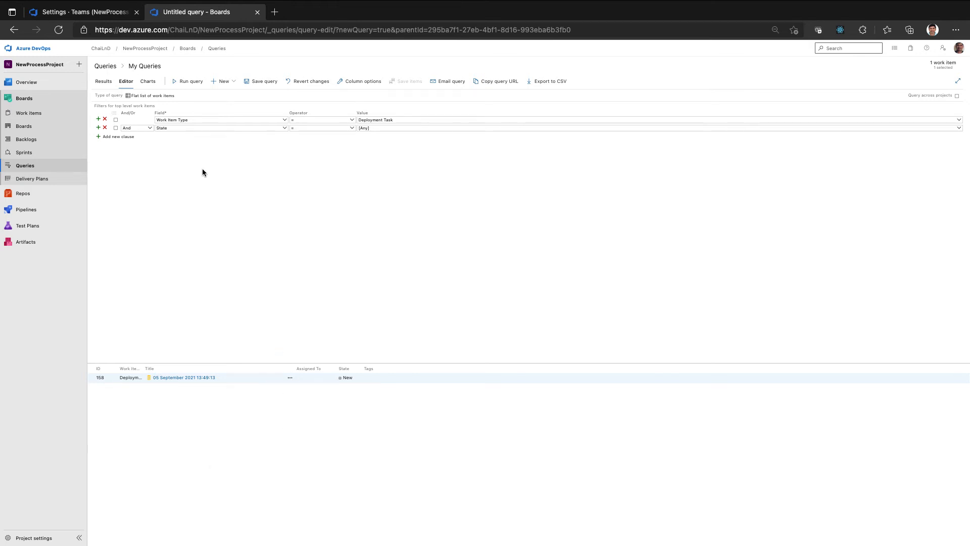
Add a third clause joined with Or and group it with the State clause
left_click(126, 136)
left_click(151, 137)
left_click(142, 153)
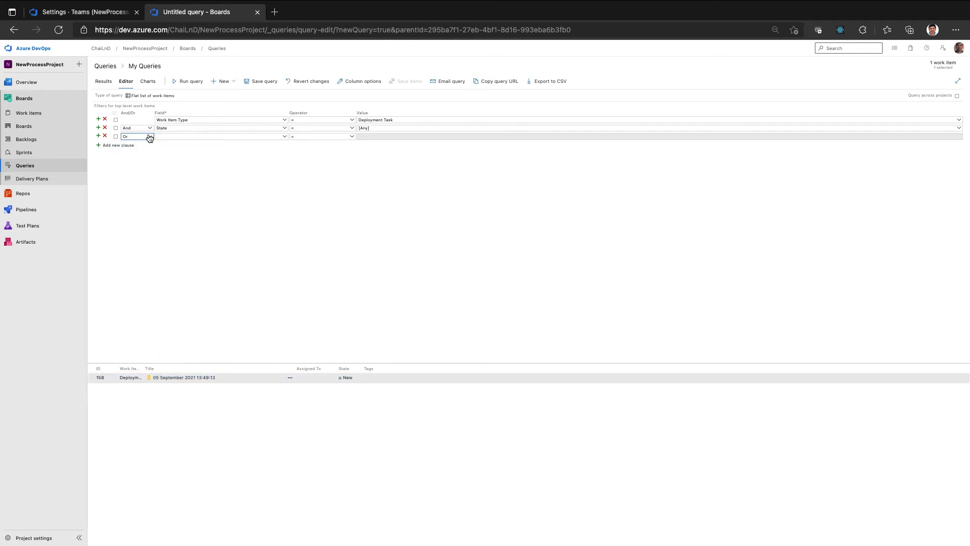
left_click(116, 128)
left_click(116, 137)
left_click(114, 114)
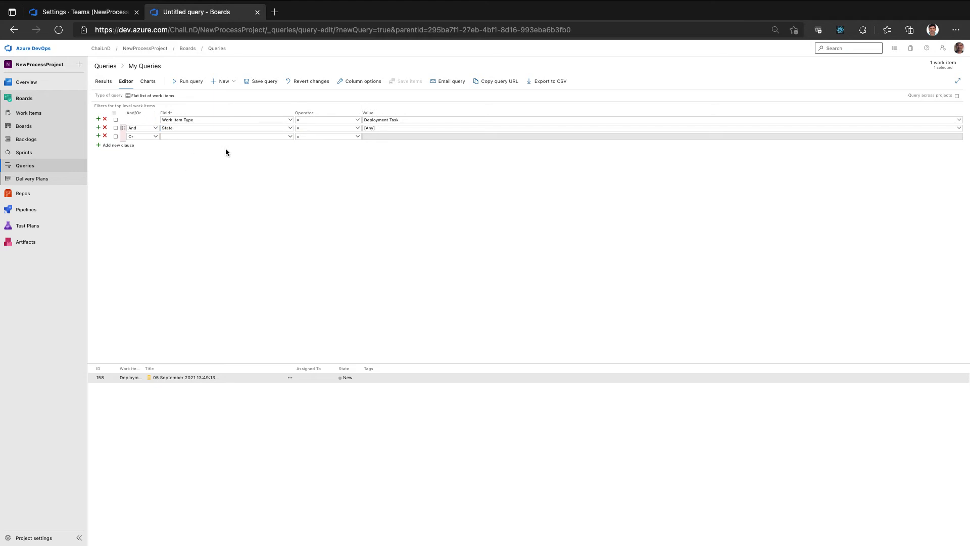
Set the grouped clauses to State = Accepted Or State = Approved and run the query
left_click(290, 136)
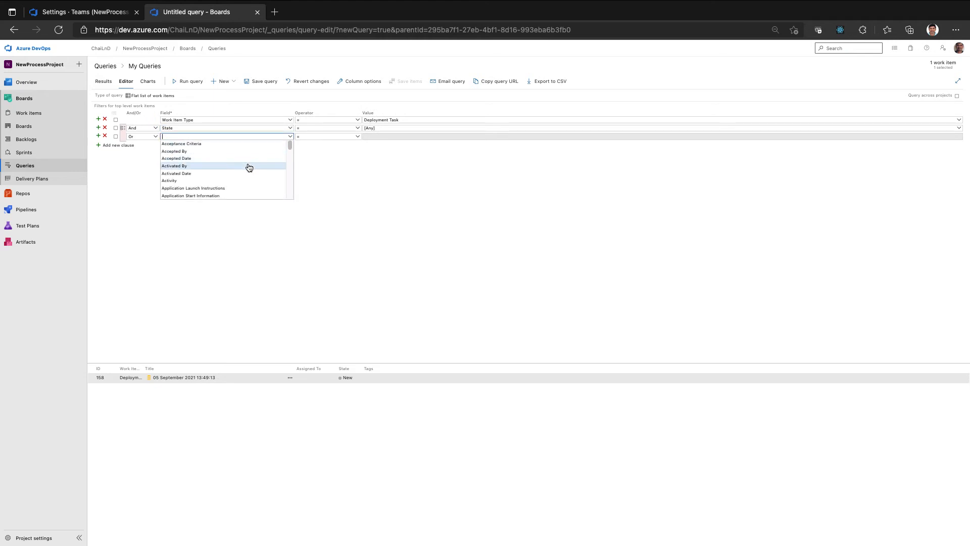
type("State")
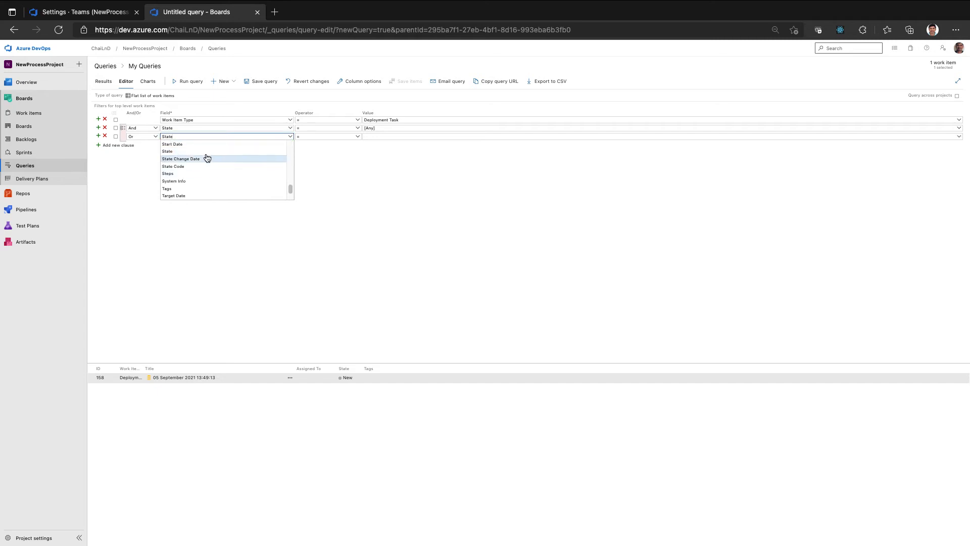
left_click(204, 152)
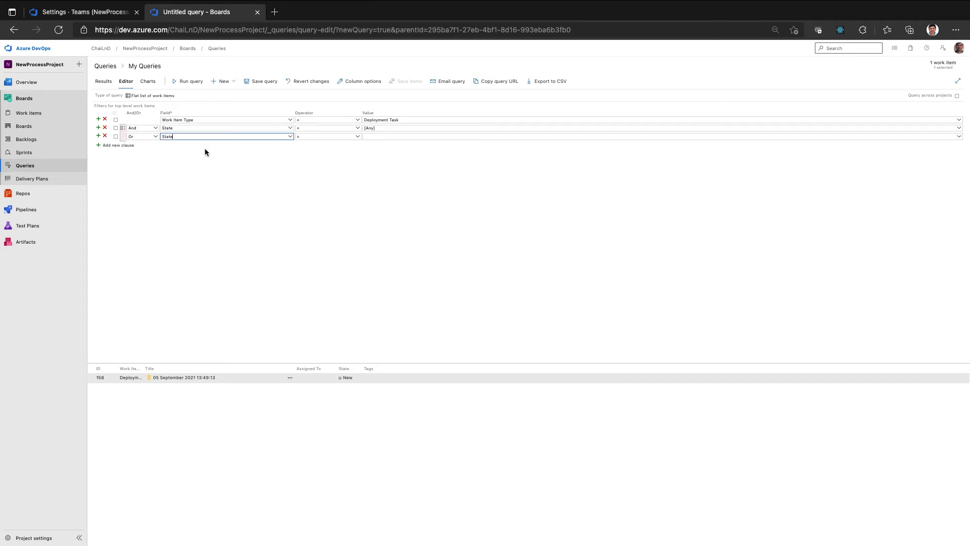
left_click(958, 128)
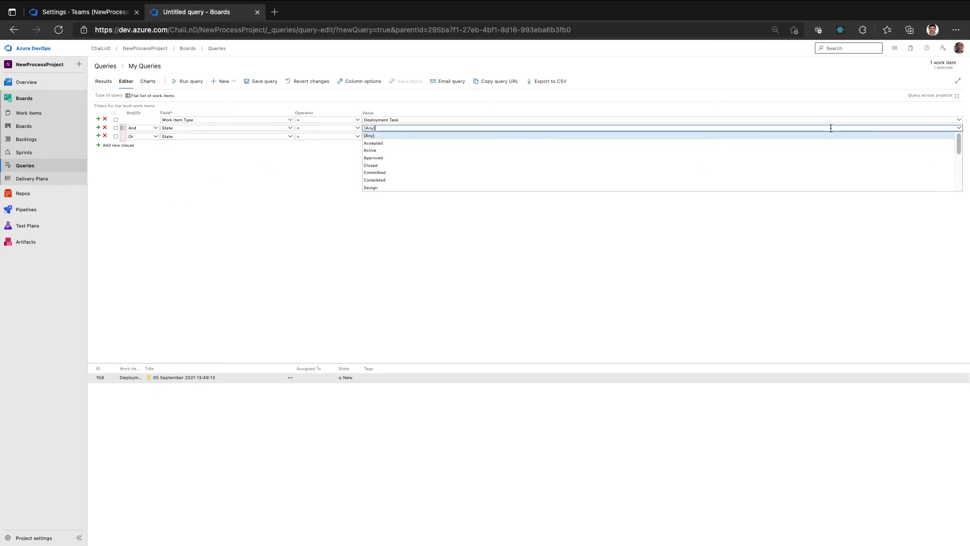
left_click(826, 142)
left_click(958, 136)
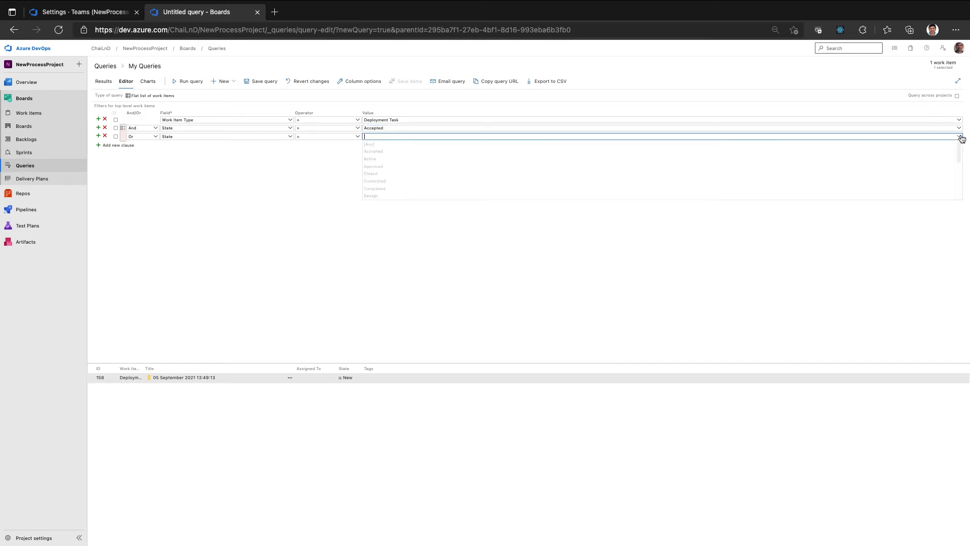
left_click(753, 166)
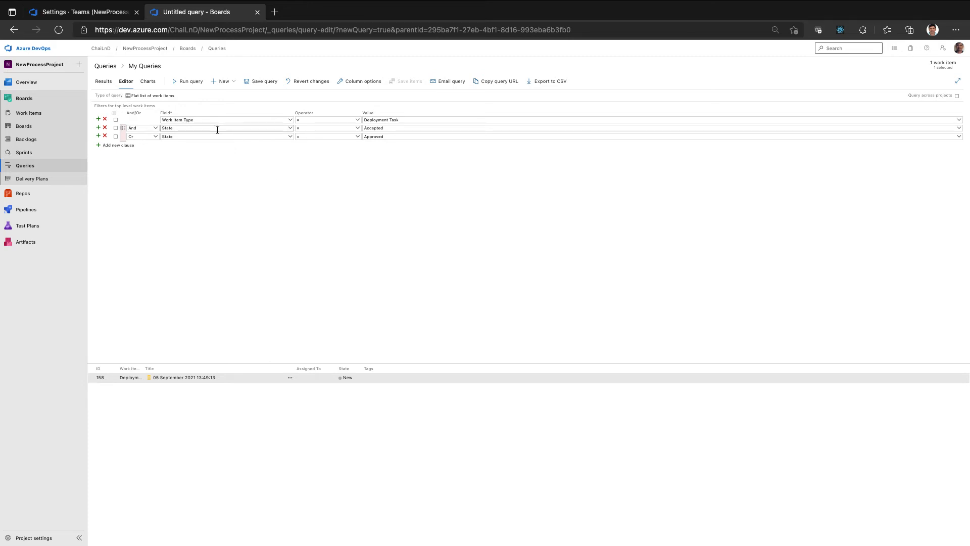
left_click(190, 82)
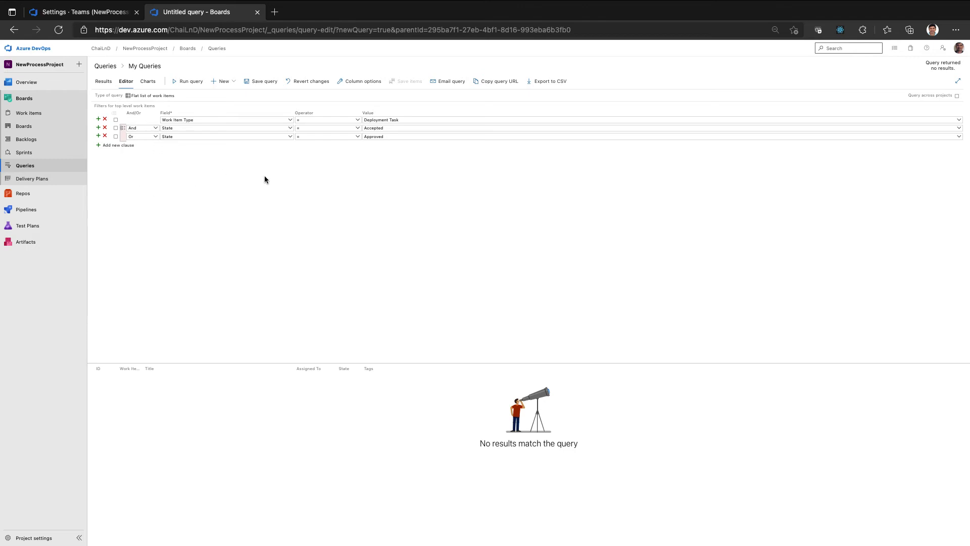
Save the query as QUERY1 in the My Queries folder
left_click(276, 82)
left_click(552, 307)
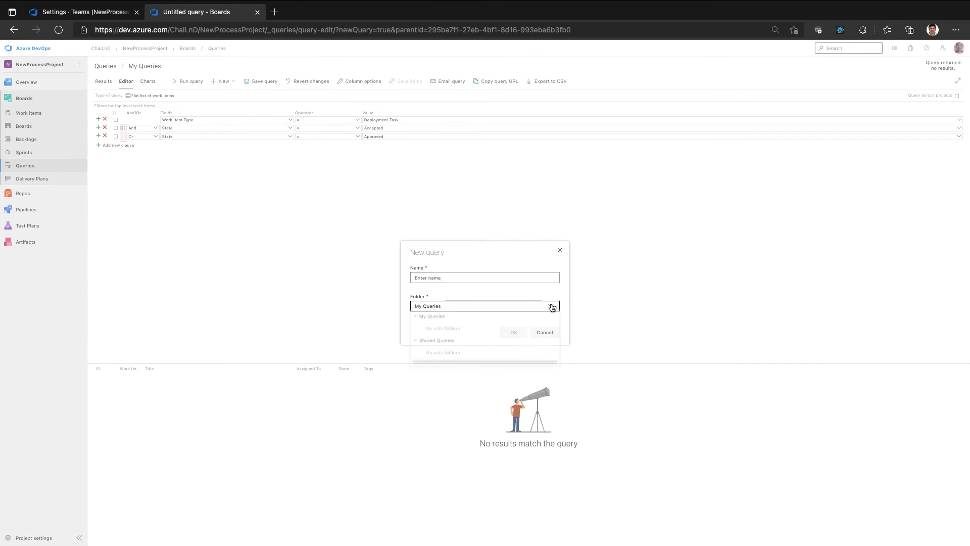
left_click(448, 343)
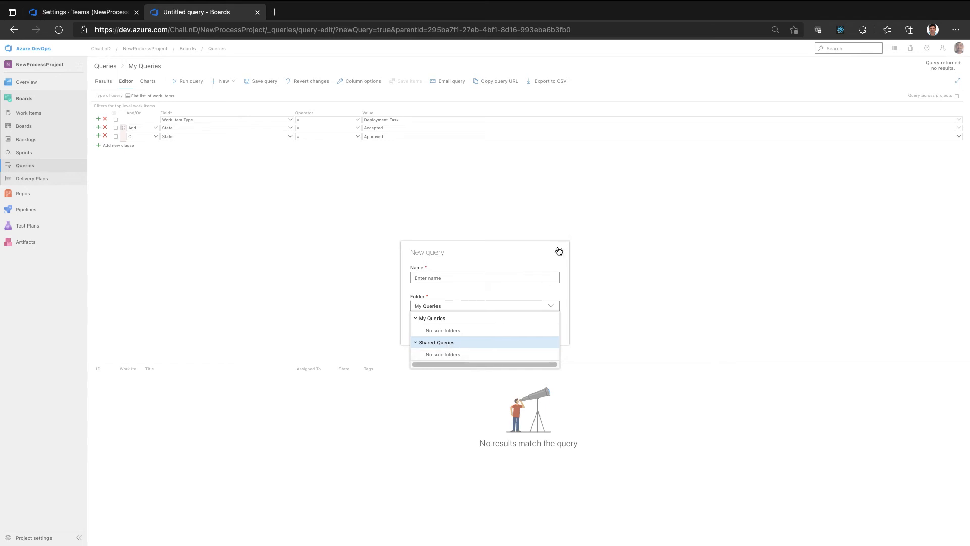
left_click(518, 278)
type("QUERY1")
left_click(508, 332)
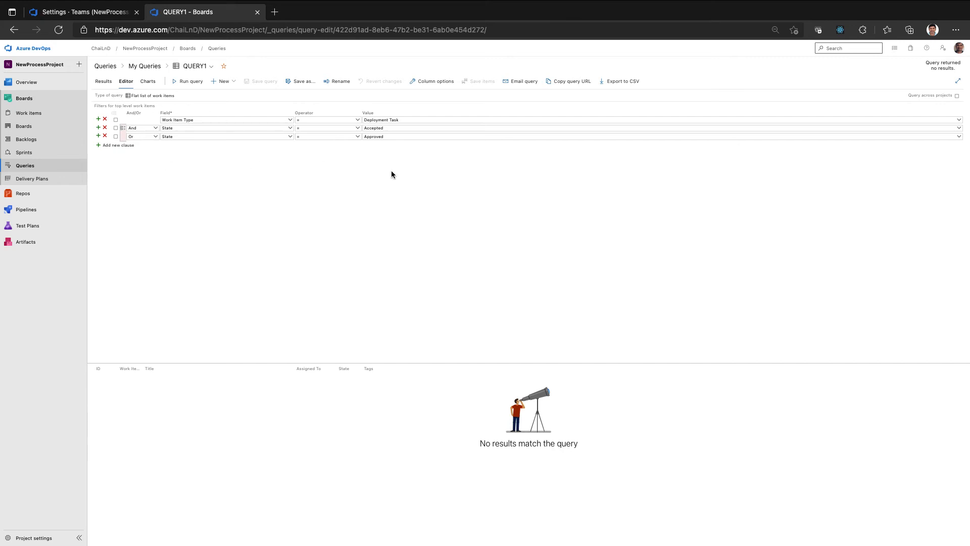
Remove the Or clause from QUERY1, set State to [Any], and save the query
left_click(105, 136)
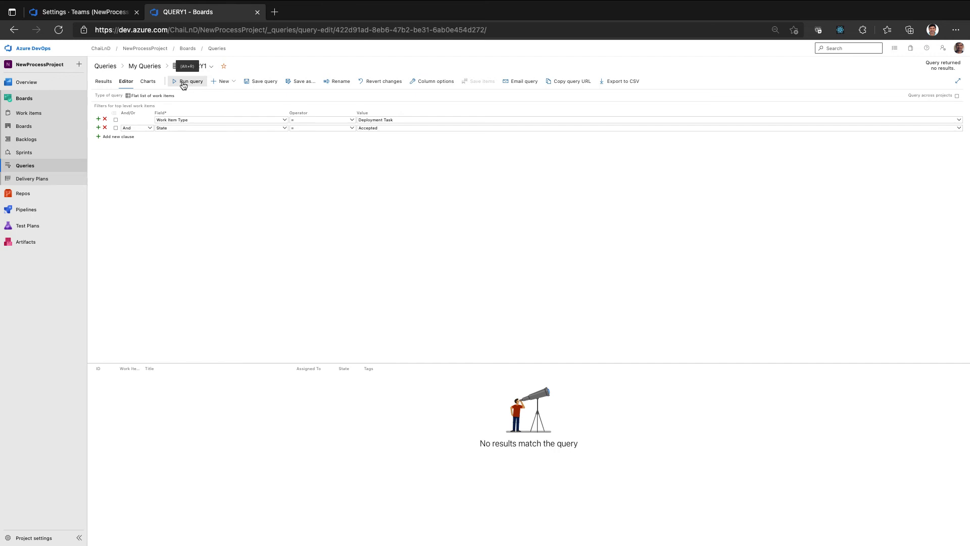
left_click(258, 82)
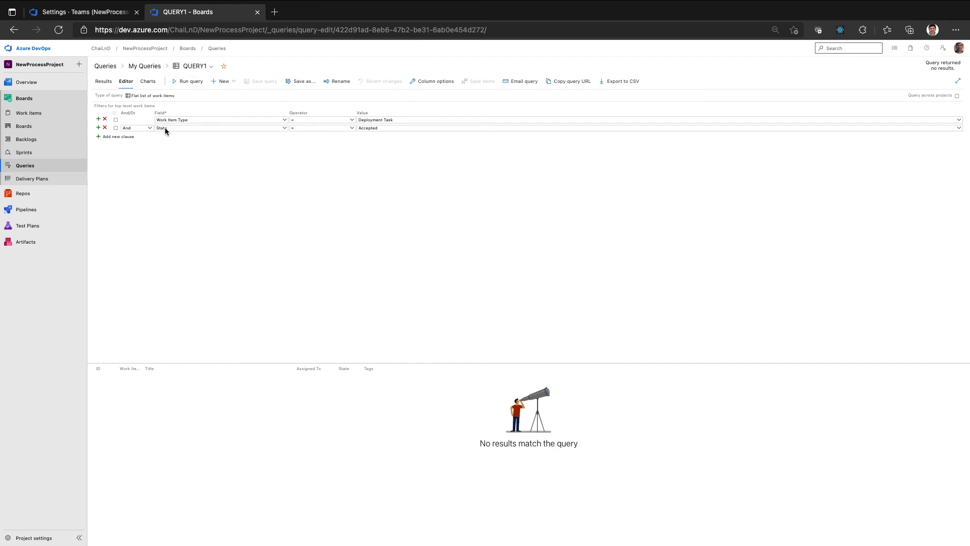
left_click(959, 129)
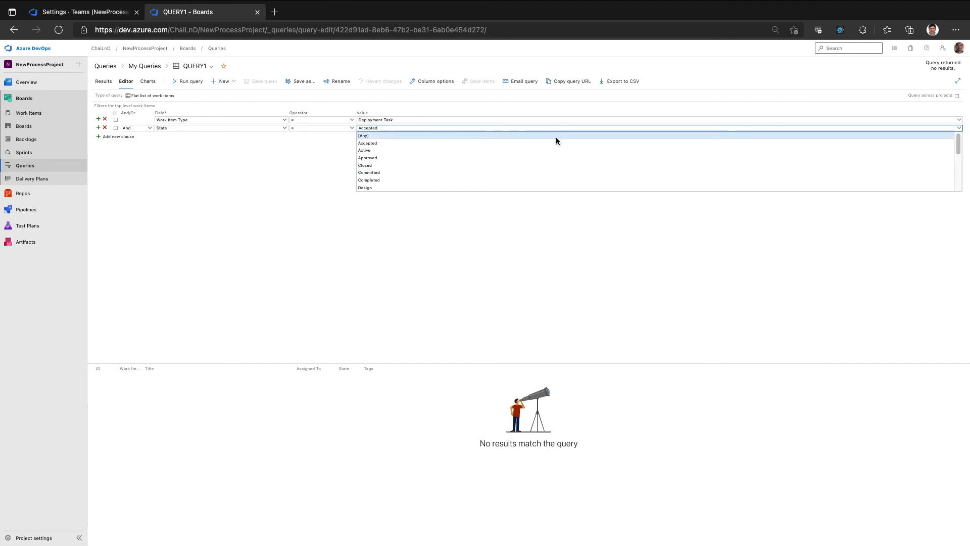
left_click(556, 137)
left_click(262, 82)
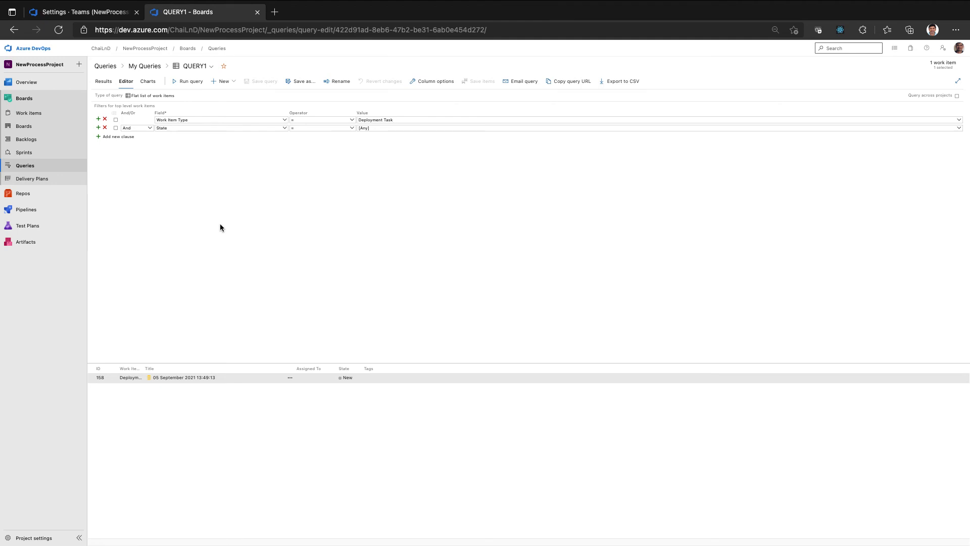
Create a pie chart for QUERY1 grouped by State, keeping the name QUERY1 - Chart
left_click(148, 81)
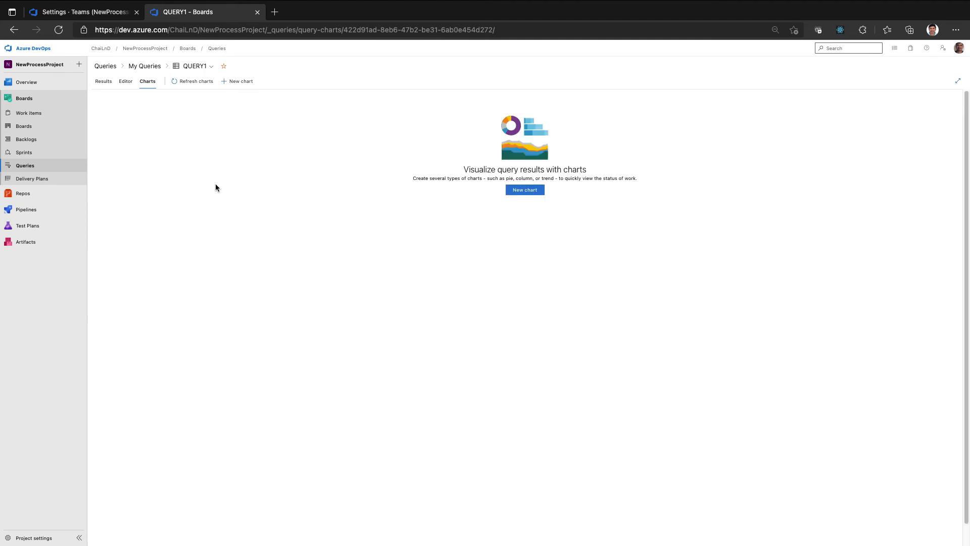
left_click(534, 191)
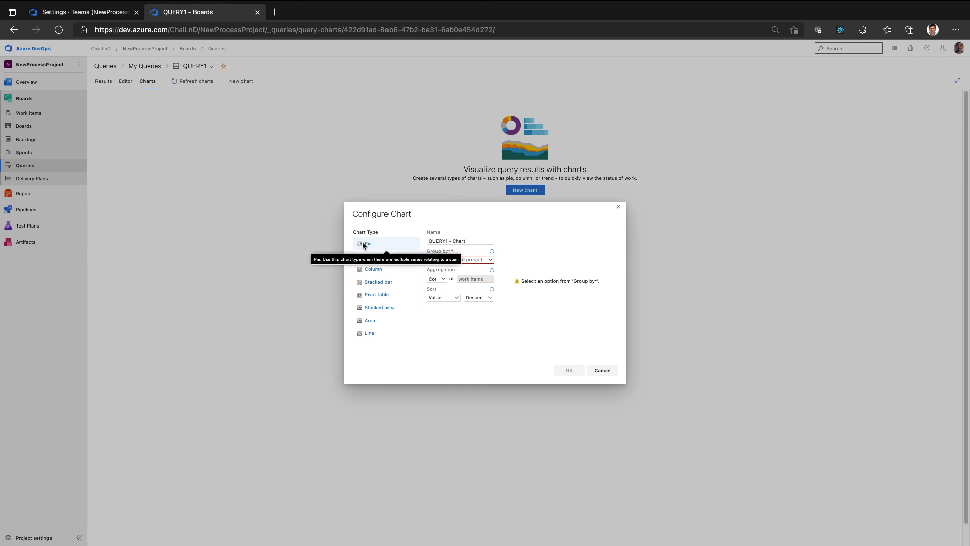
left_click(489, 260)
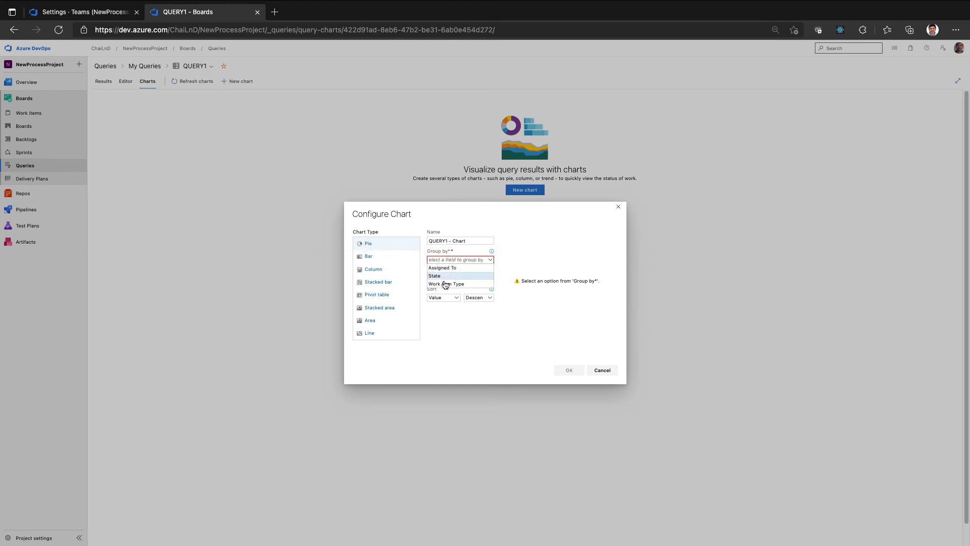
left_click(437, 277)
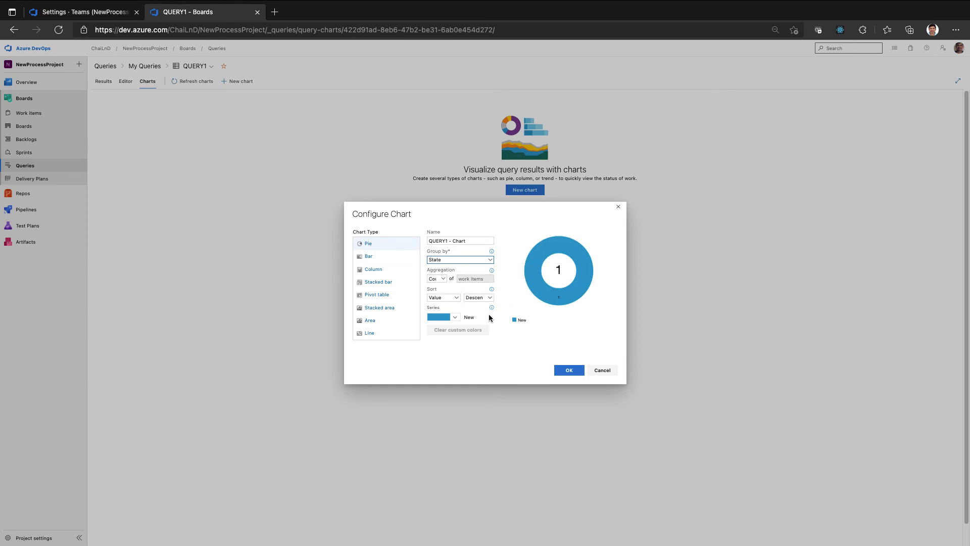
left_click(561, 371)
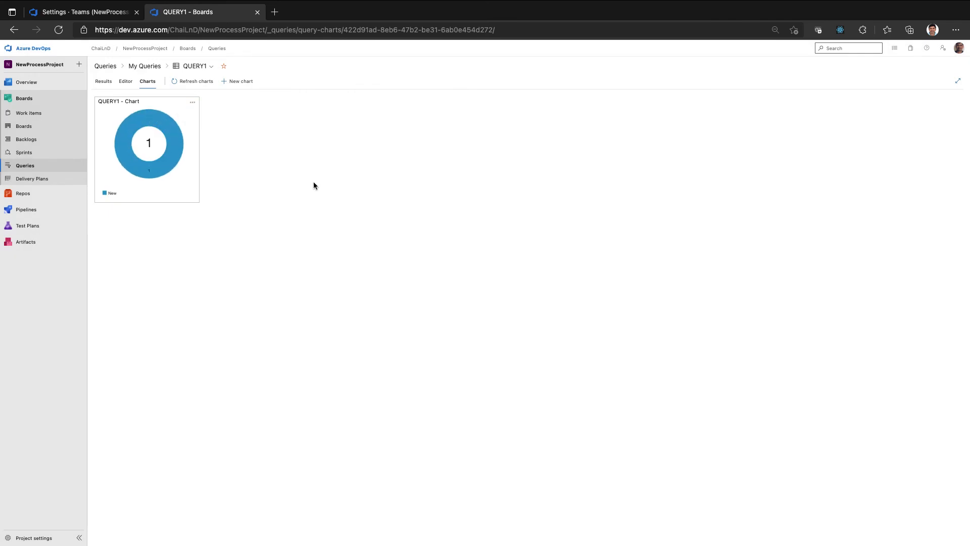
Replace the Tags and Assigned To columns of QUERY1 with an Activated Date column and save the query
left_click(126, 82)
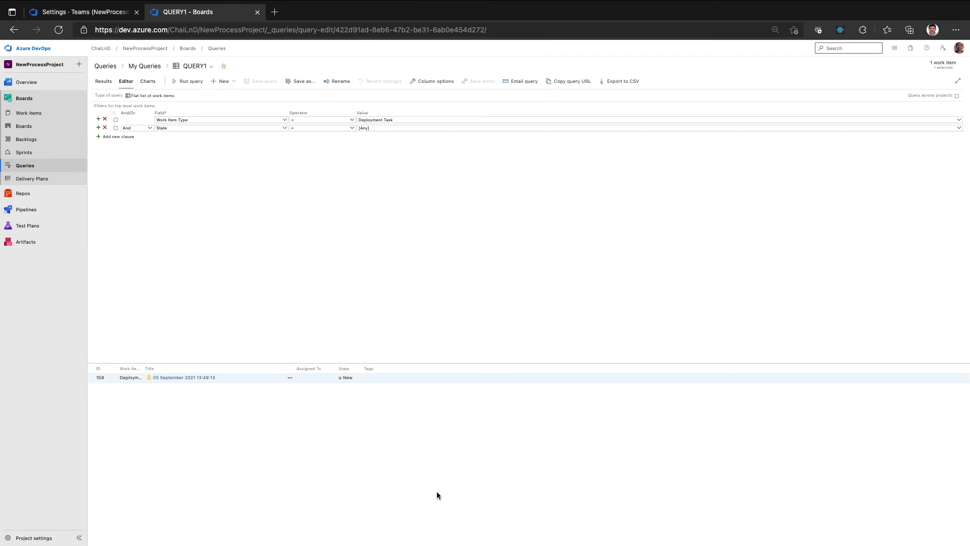
left_click(432, 81)
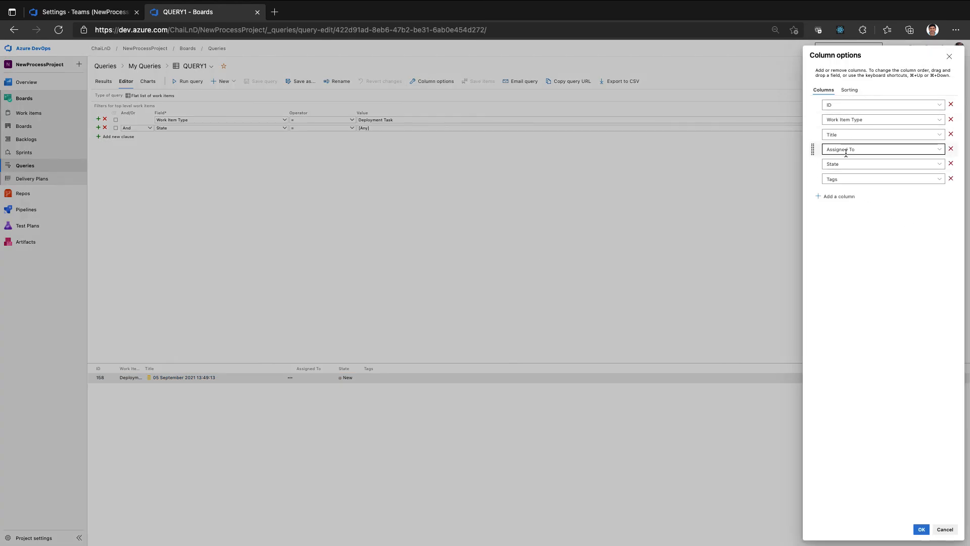
left_click(951, 179)
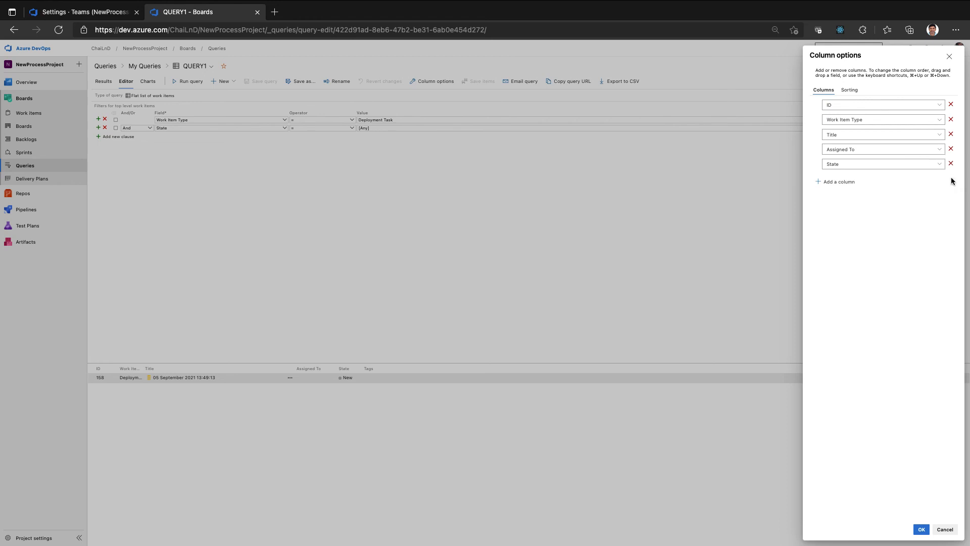
left_click(951, 150)
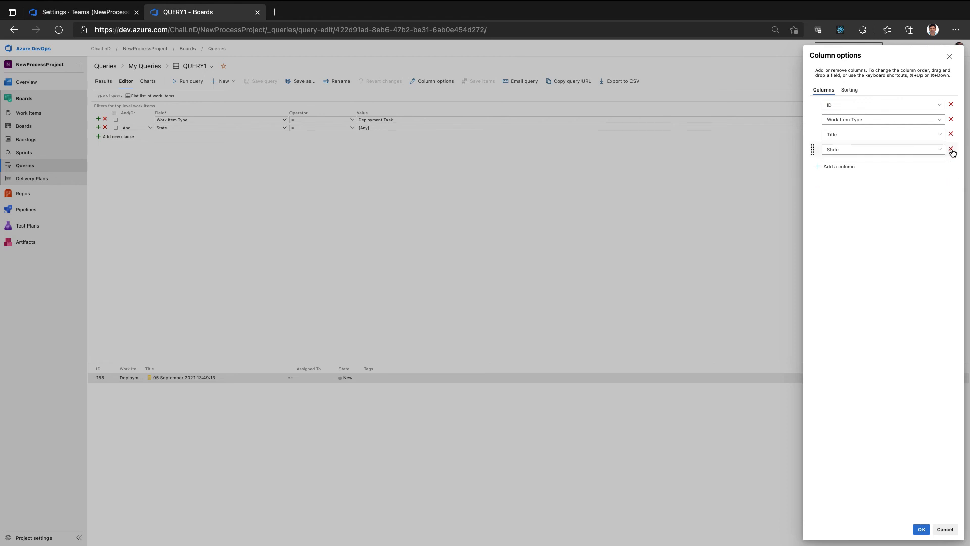
left_click(828, 168)
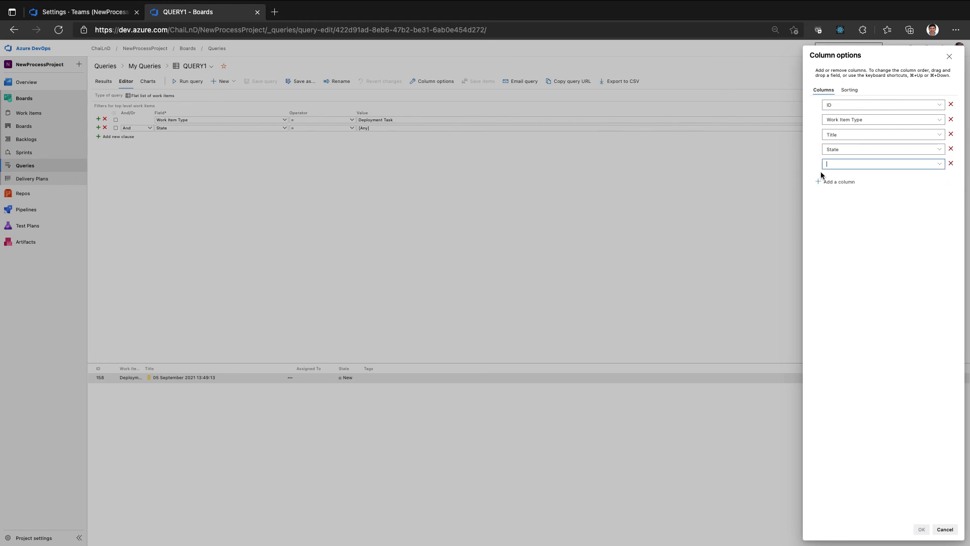
left_click(939, 164)
left_click(874, 220)
left_click(918, 529)
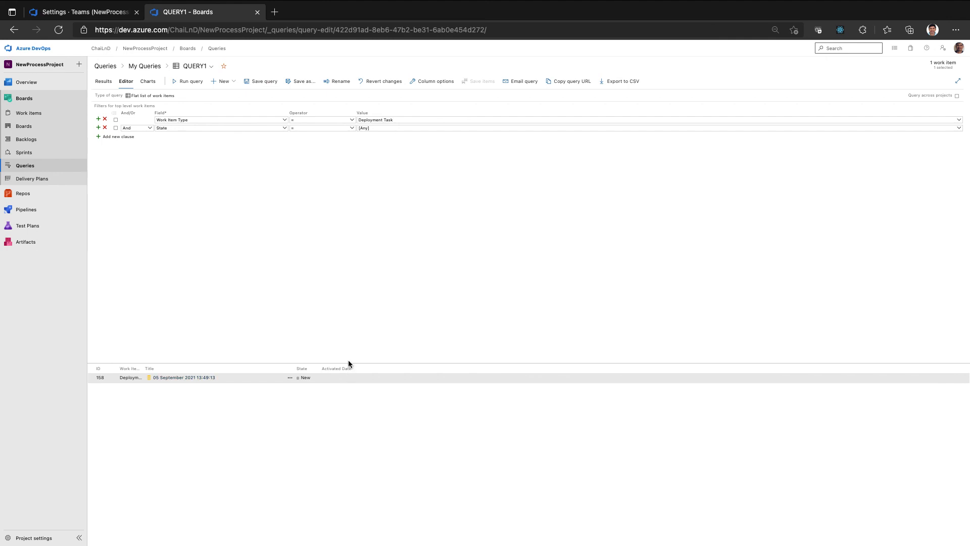
left_click(261, 81)
Review the QUERY1 pie chart and its options, and return to the project's list of queries
left_click(149, 81)
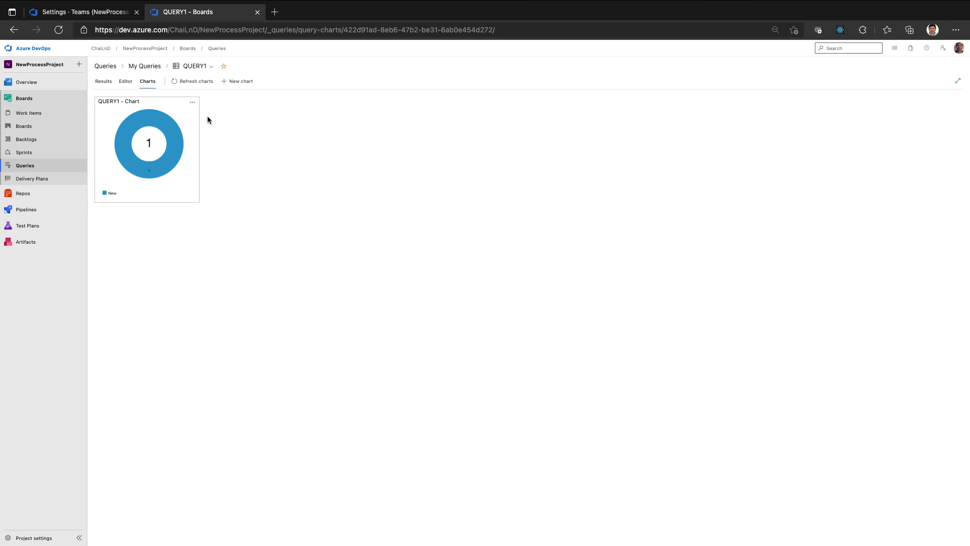
left_click(195, 104)
left_click(253, 215)
mouse_move(38, 92)
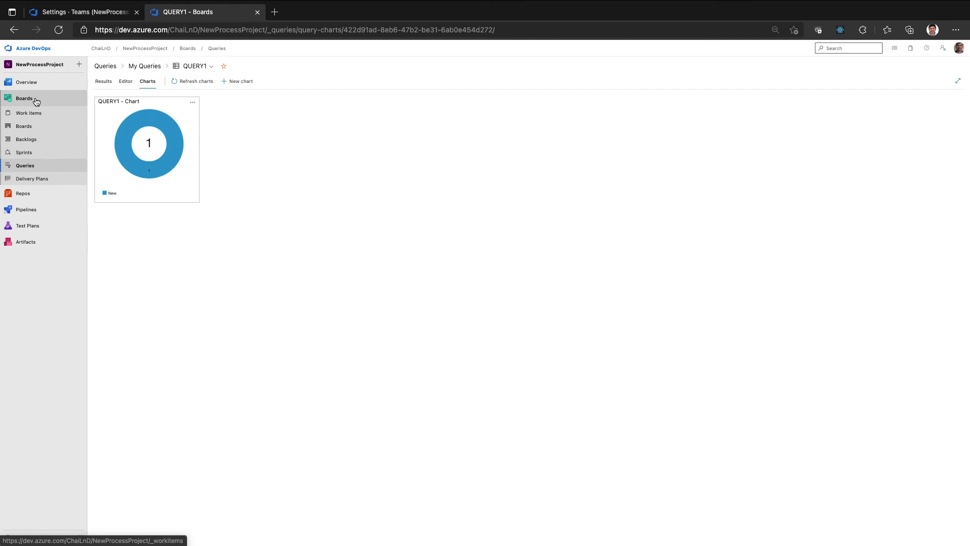
left_click(33, 164)
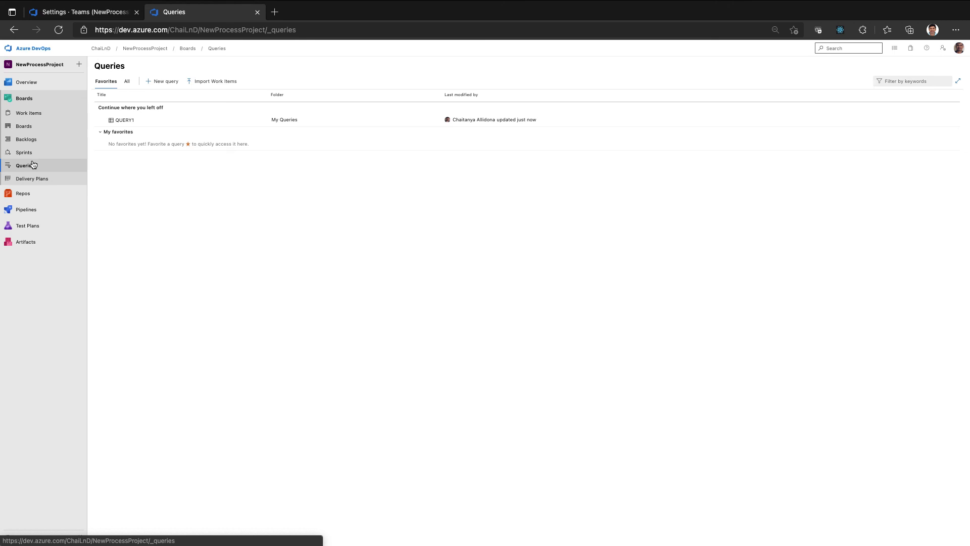
left_click(30, 538)
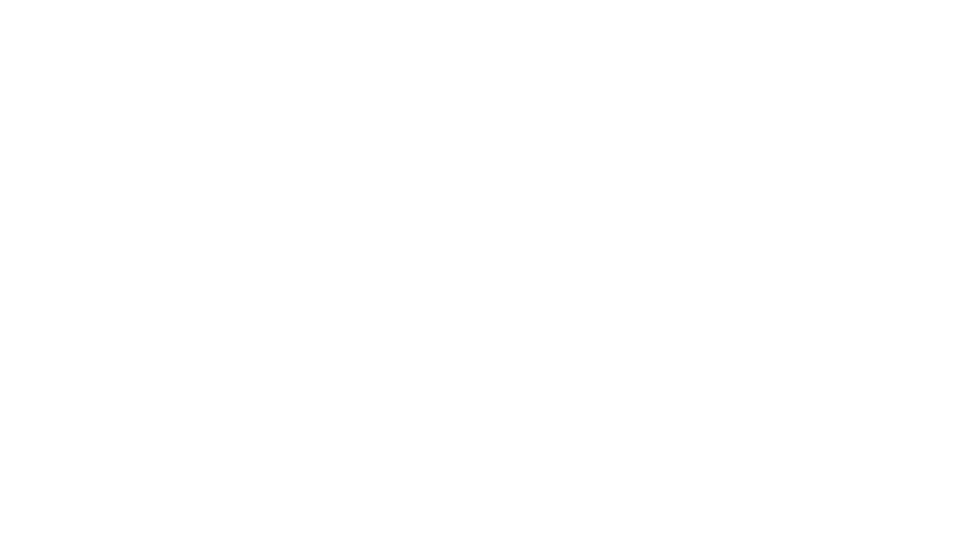